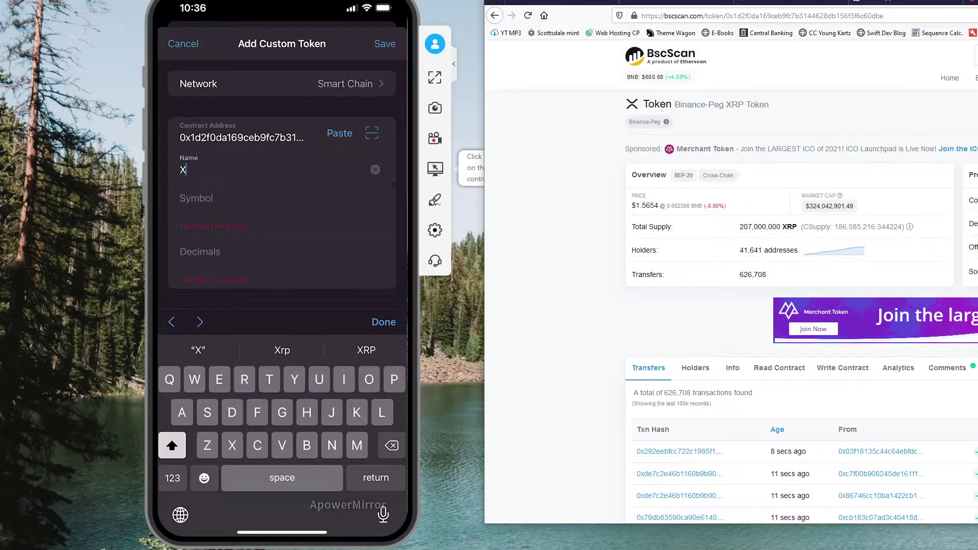
text(R)
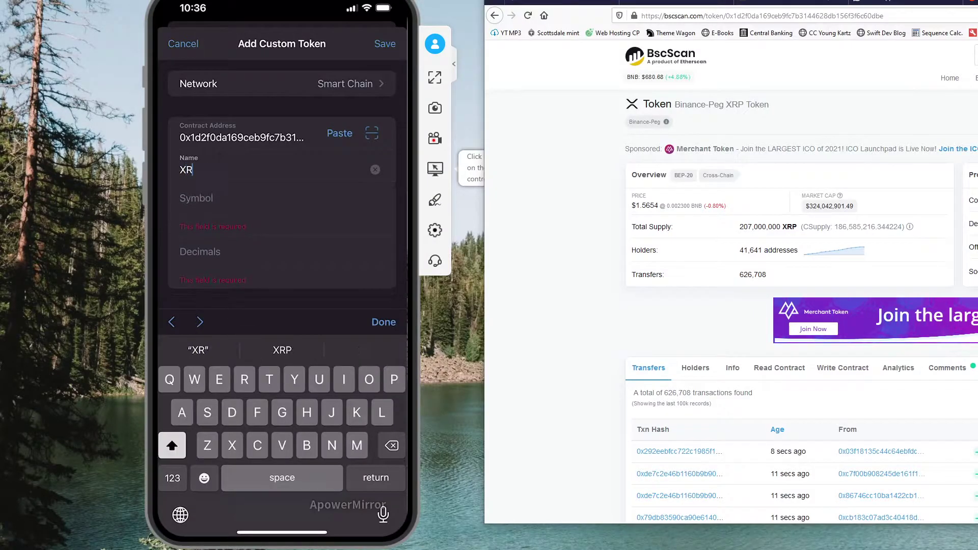
text(P)
Step: Fix the token name to Binance-Peg Token, with symbol XRP and 18 decimals
key(BackSpace)
key(BackSpace)
key(BackSpace)
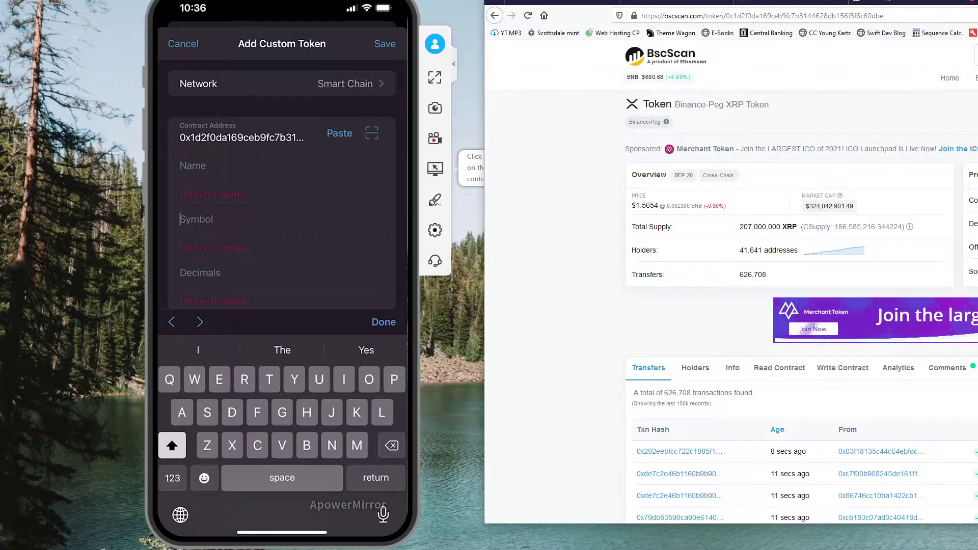
text(XRP)
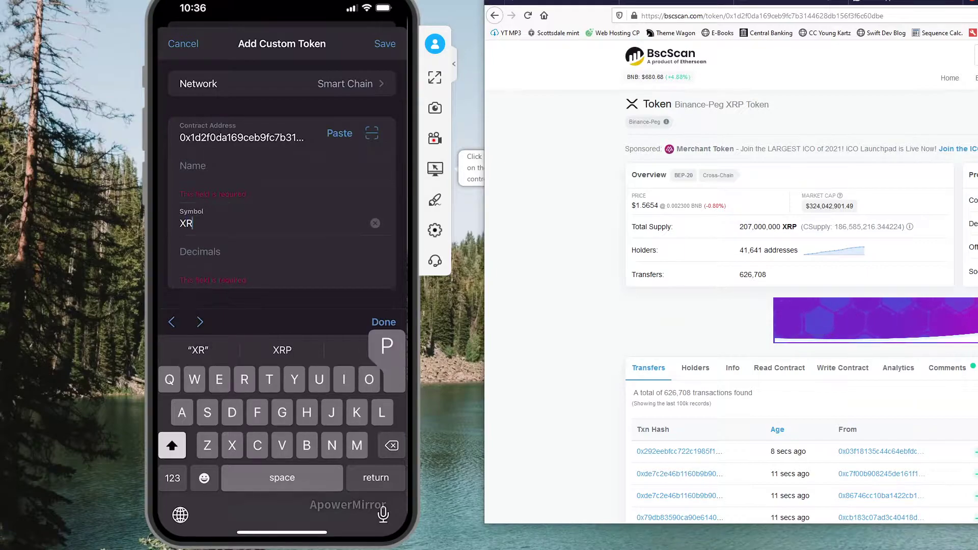
click(193, 165)
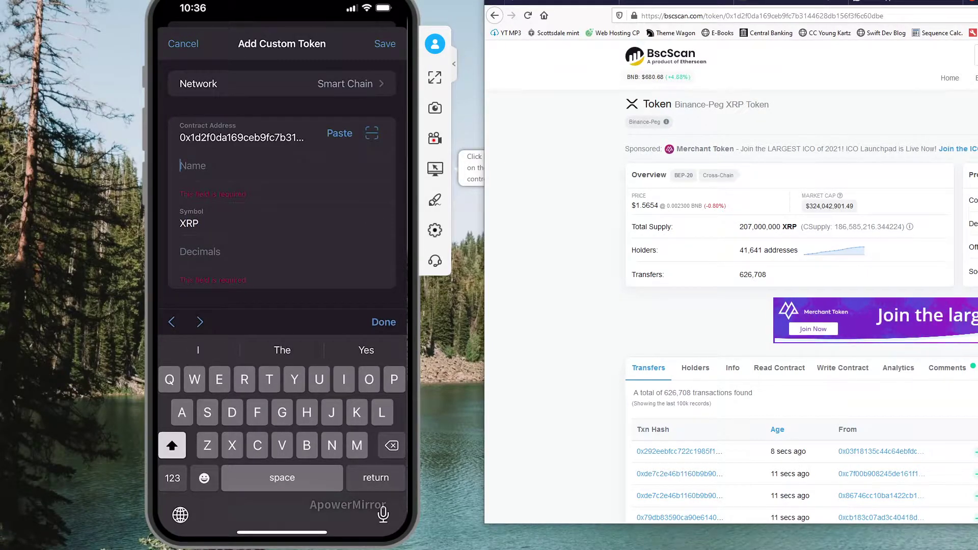
text(B)
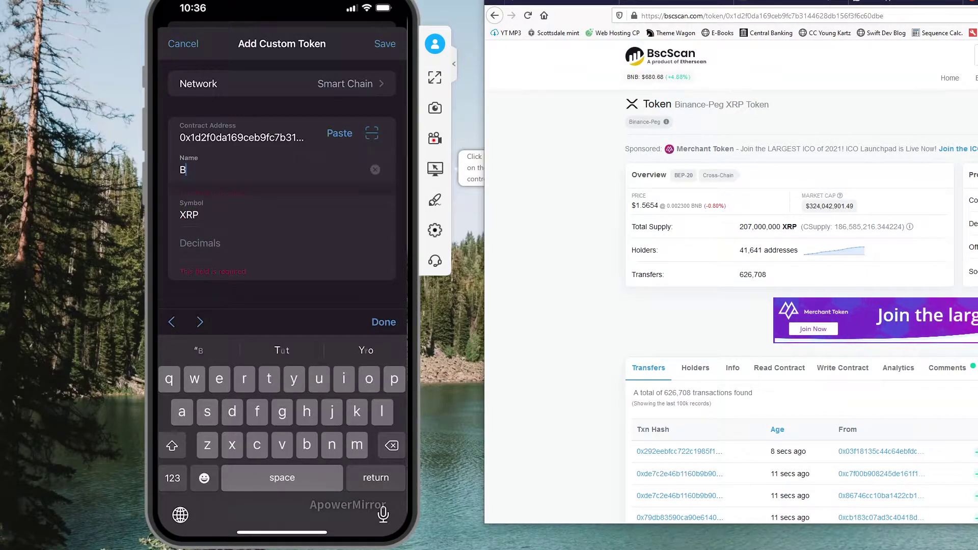
text(inance.US )
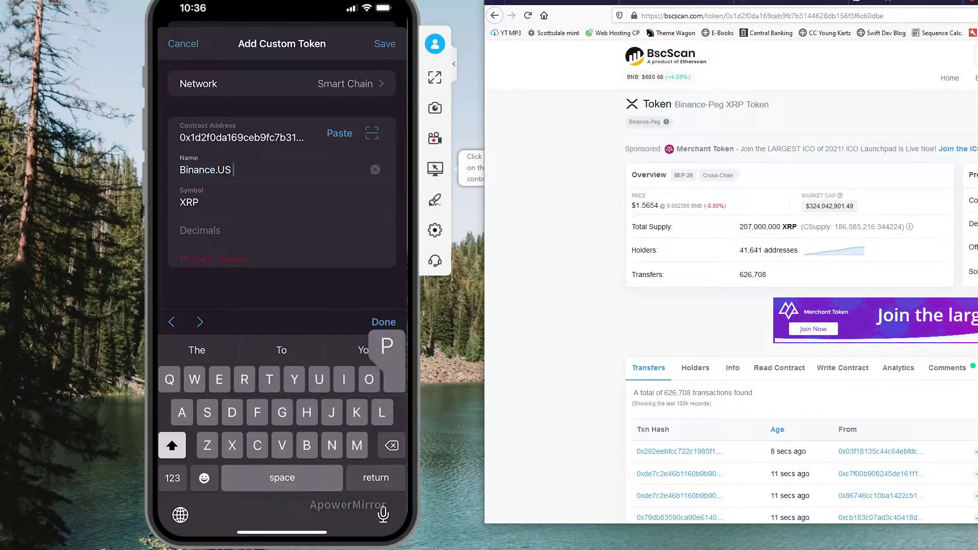
text(Peg)
key(BackSpace)
key(BackSpace)
key(BackSpace)
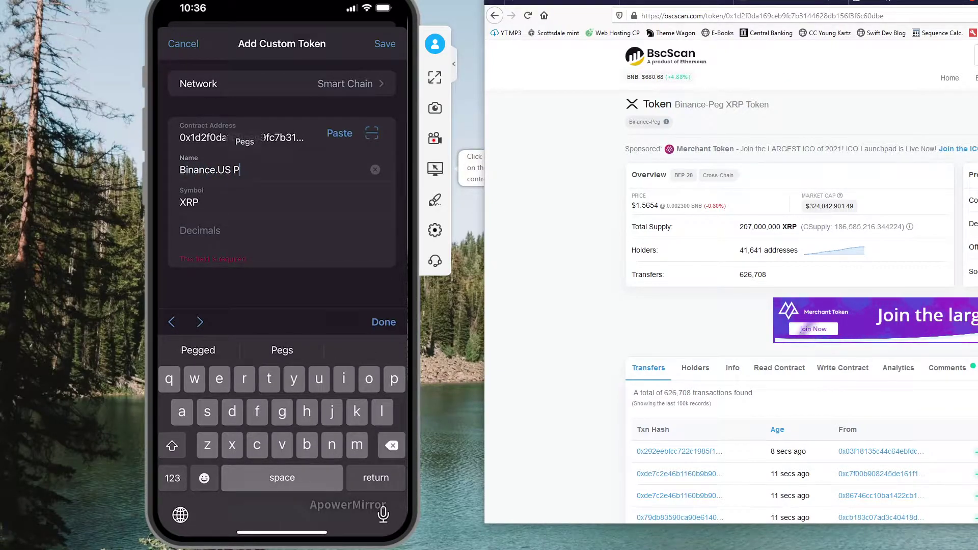
key(BackSpace)
key(BackSpace)
key(BackSpace)
key(BackSpace)
key(BackSpace)
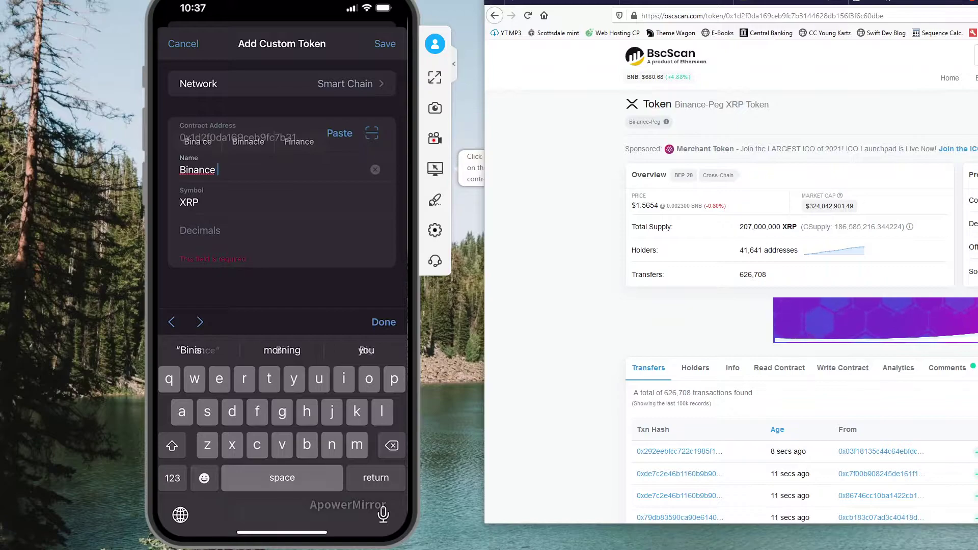
key(BackSpace)
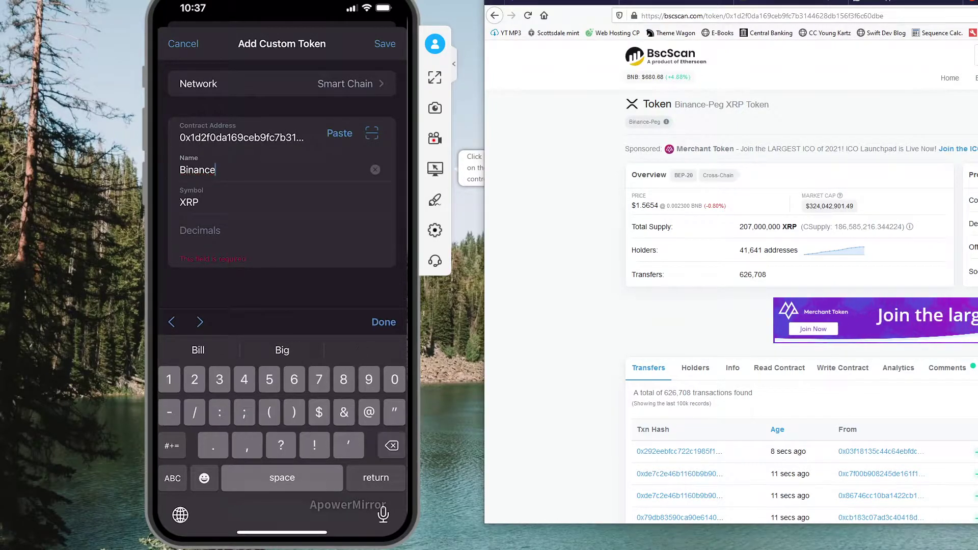
text(-)
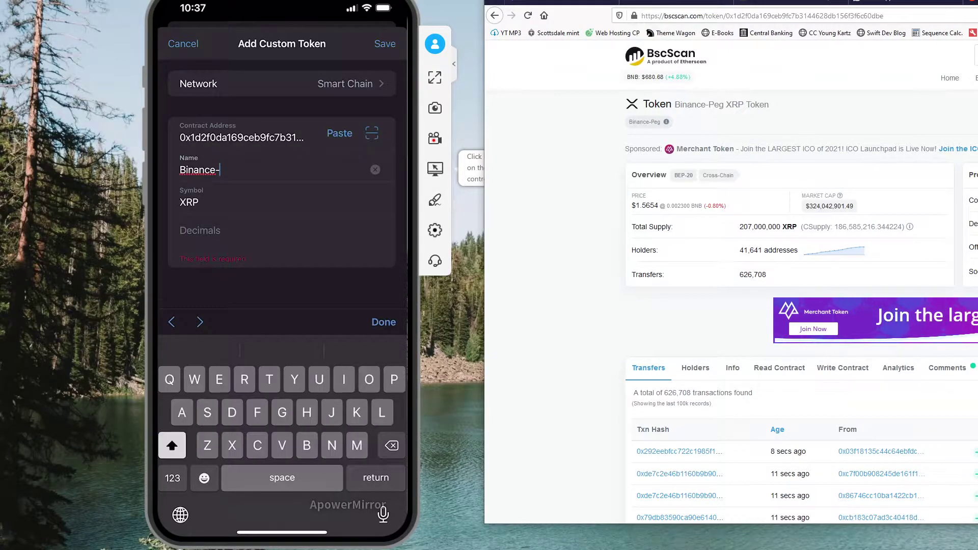
text(Peg)
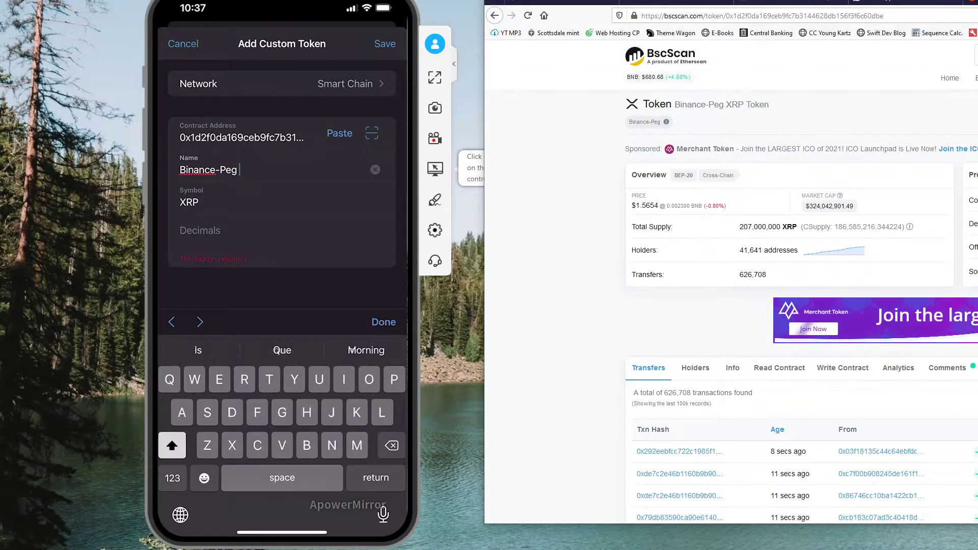
text( Token)
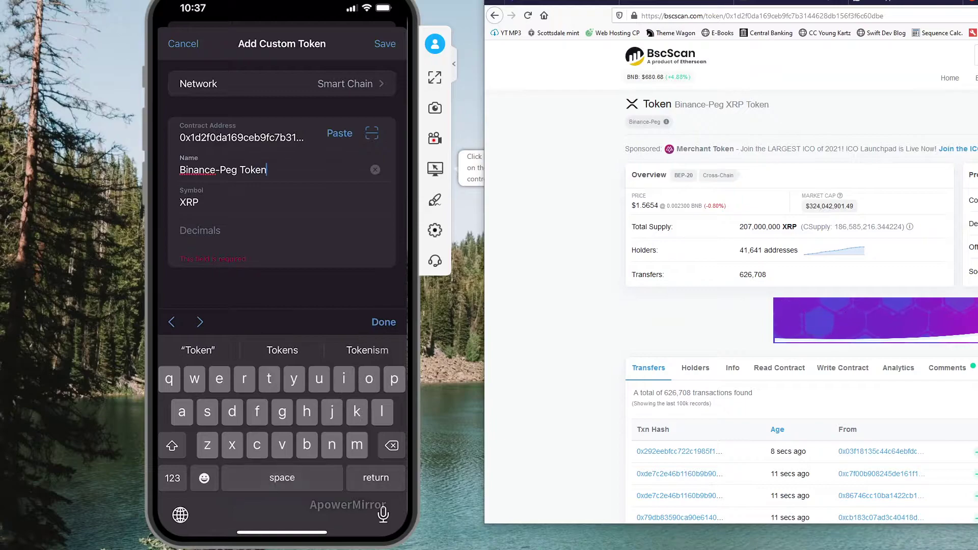
click(199, 230)
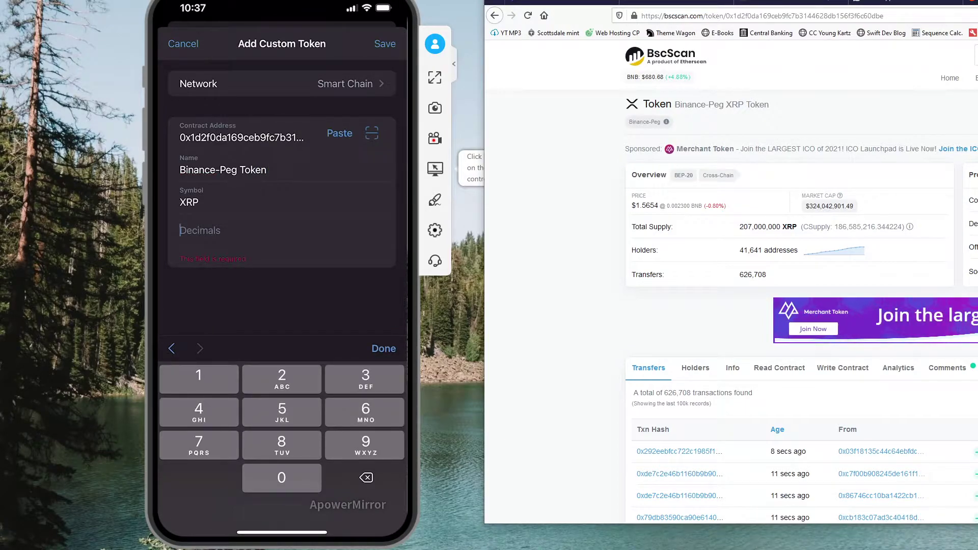
text(18)
click(383, 349)
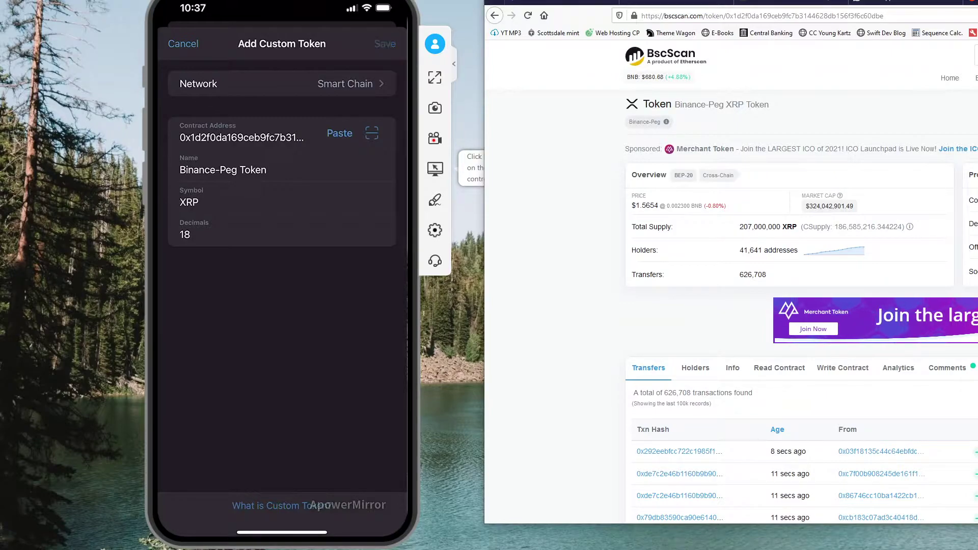
Step: Save the Binance-Peg XRP token, then review the custom token Network options and back out
click(386, 44)
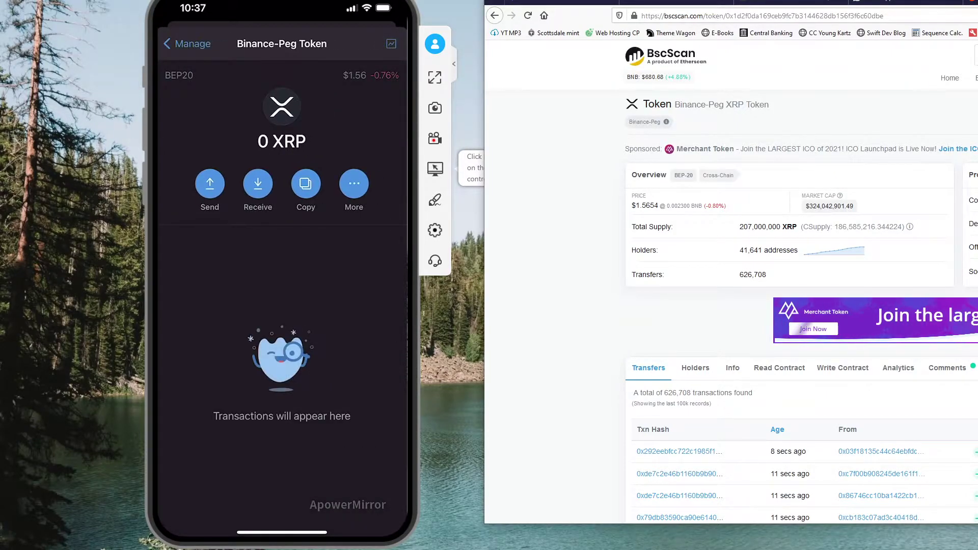
click(186, 44)
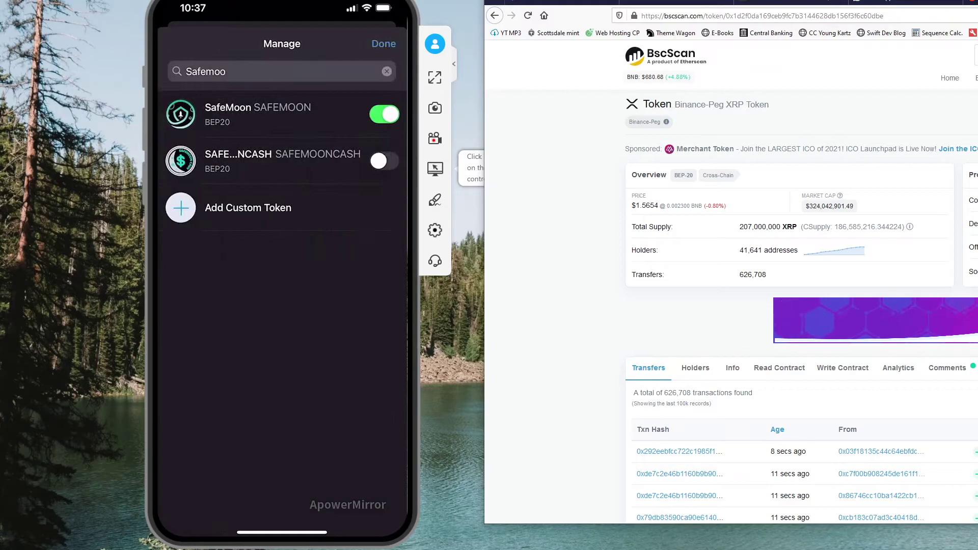
click(248, 208)
click(282, 92)
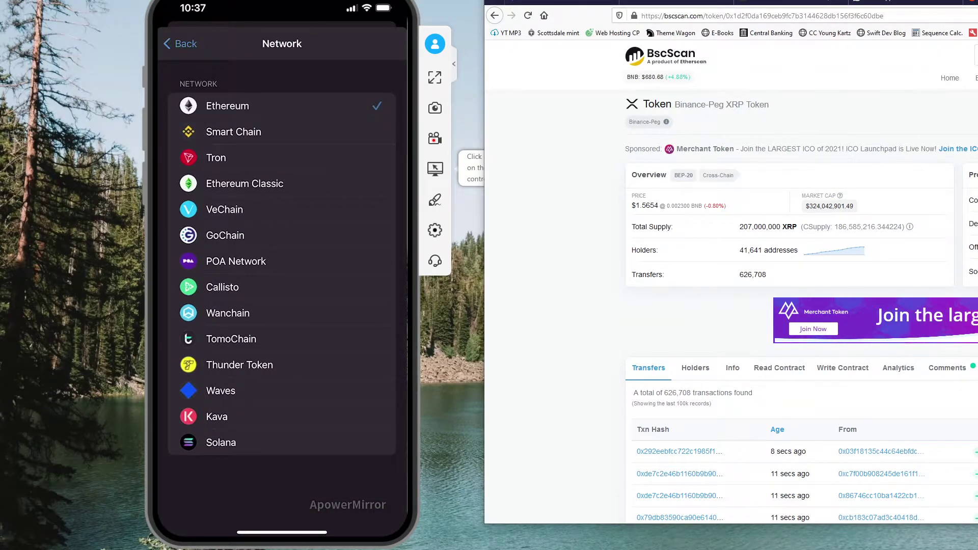
click(180, 44)
click(219, 133)
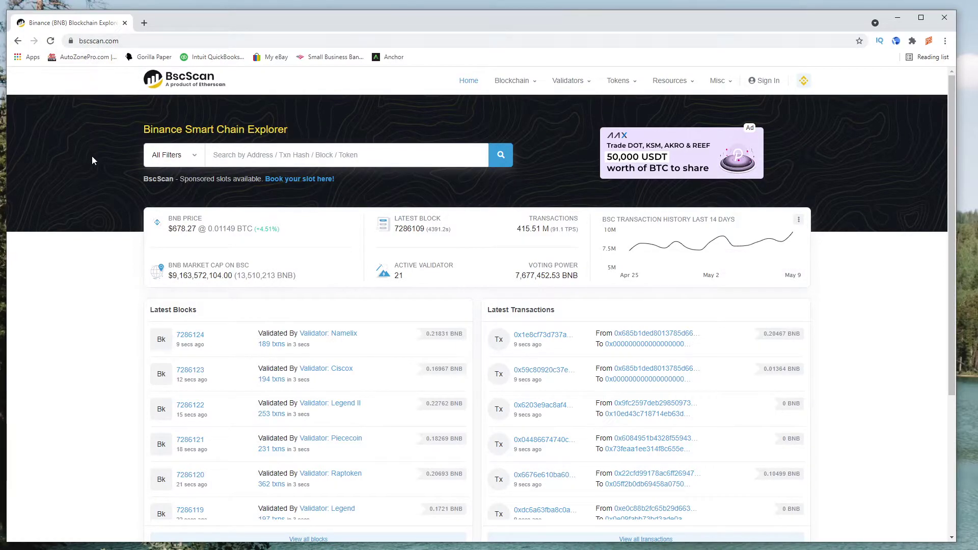
Step: Search BscScan for 'poo' and open the PooCoin token page from the suggestions
click(270, 157)
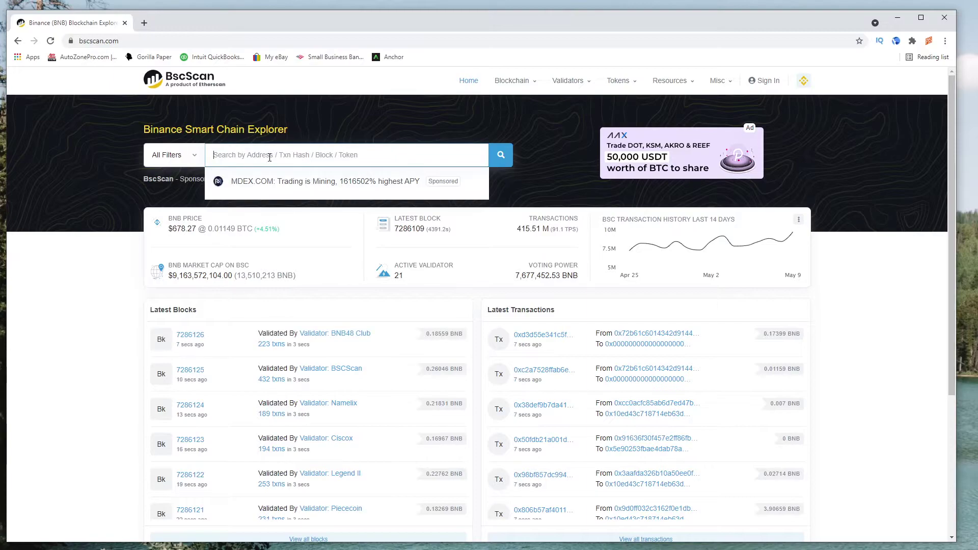
text(poo)
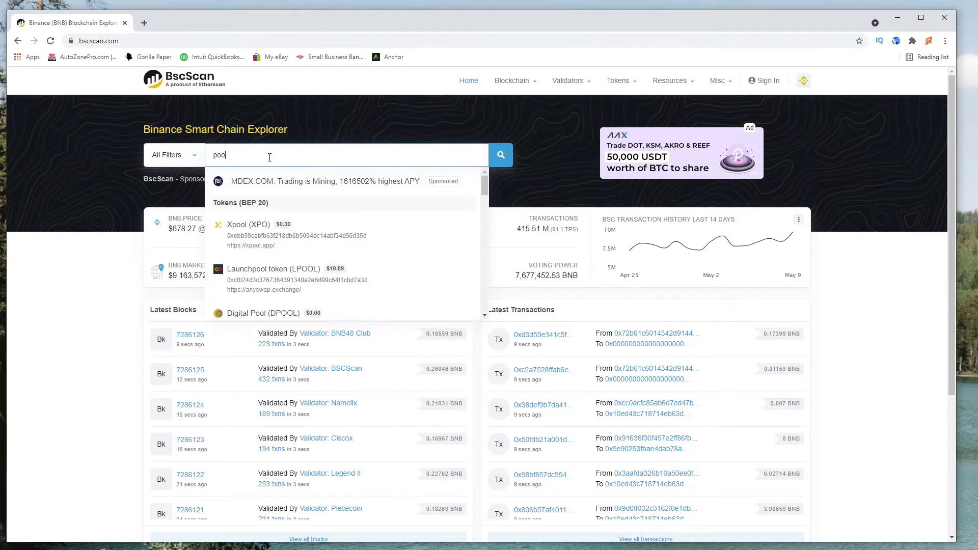
scroll(312, 218, down, 1)
scroll(342, 258, down, 2)
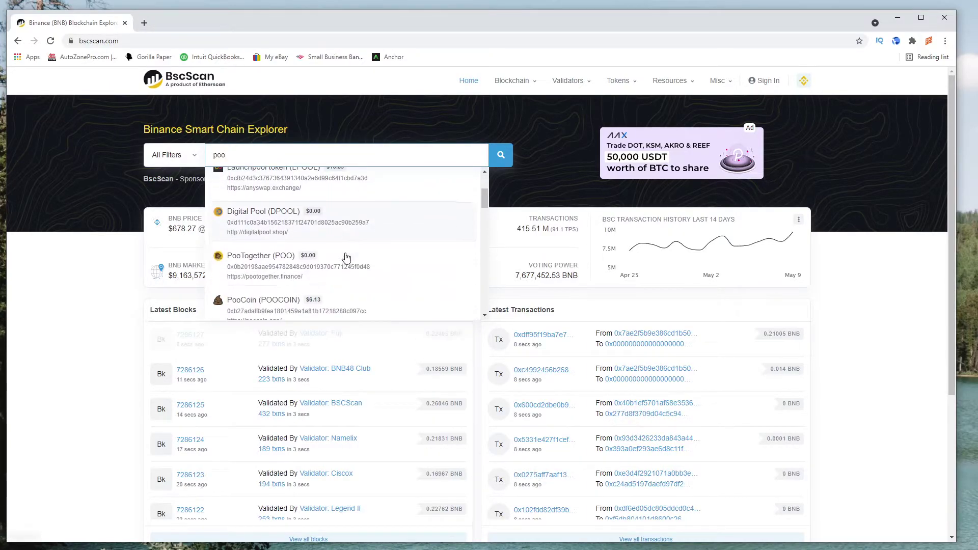
scroll(275, 279, down, 1)
click(280, 266)
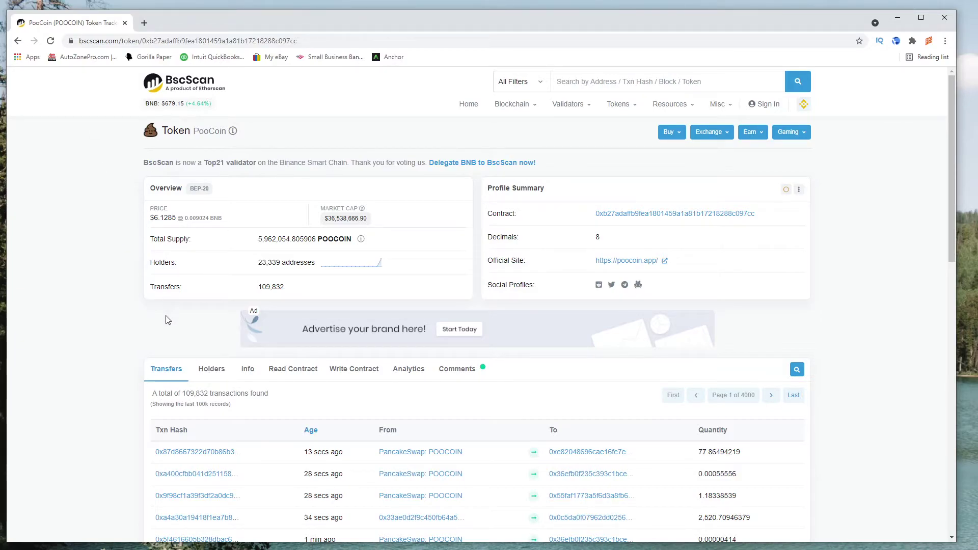
scroll(137, 301, down, 1)
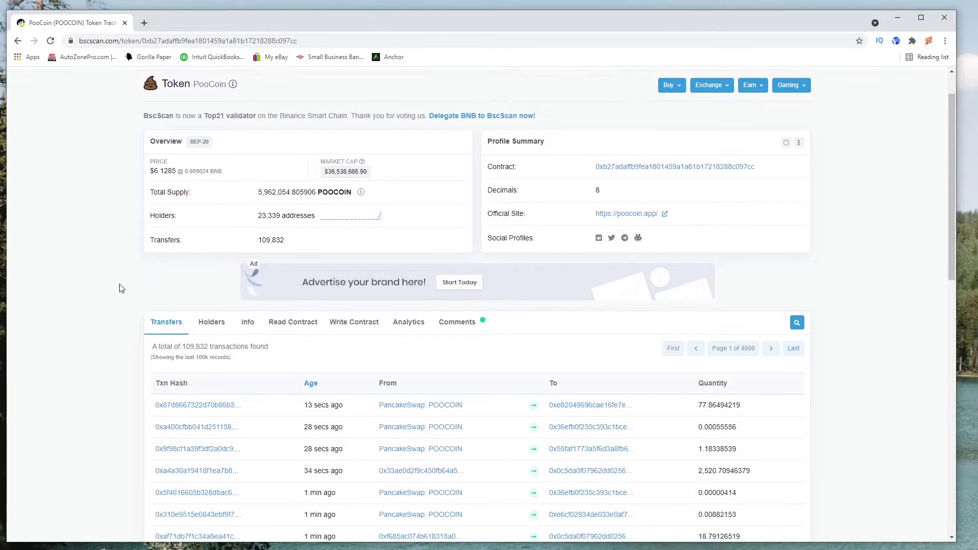
scroll(127, 351, up, 1)
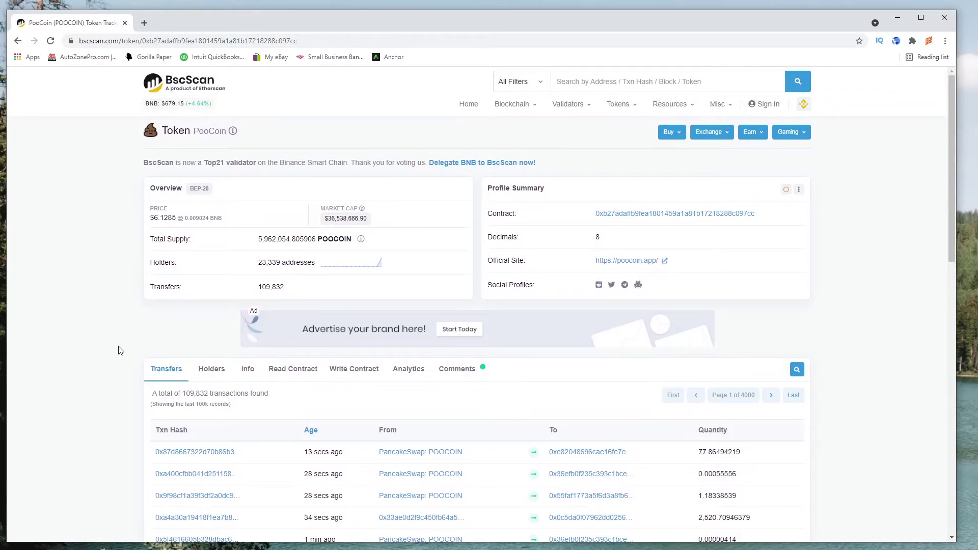